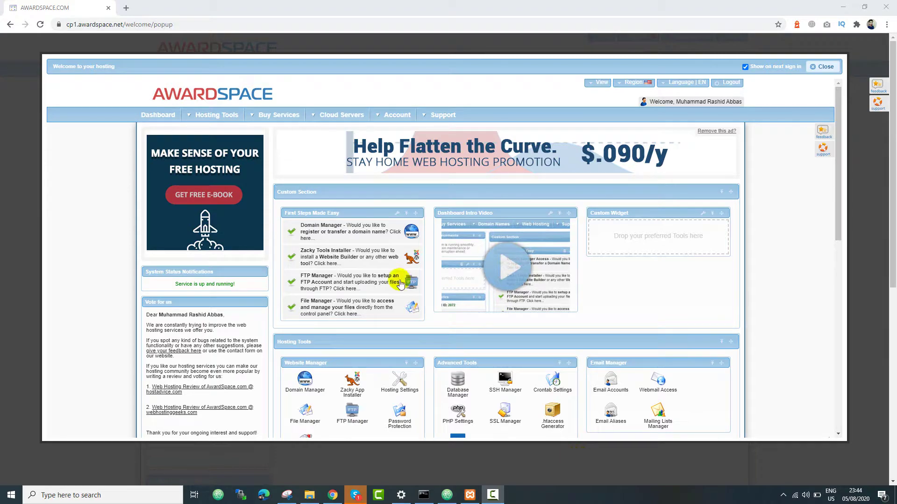
Step: Open the Domain Manager from the Hosting Tools list to reach the free subdomain option
{"action": "left_click", "coordinate": [208, 120]}
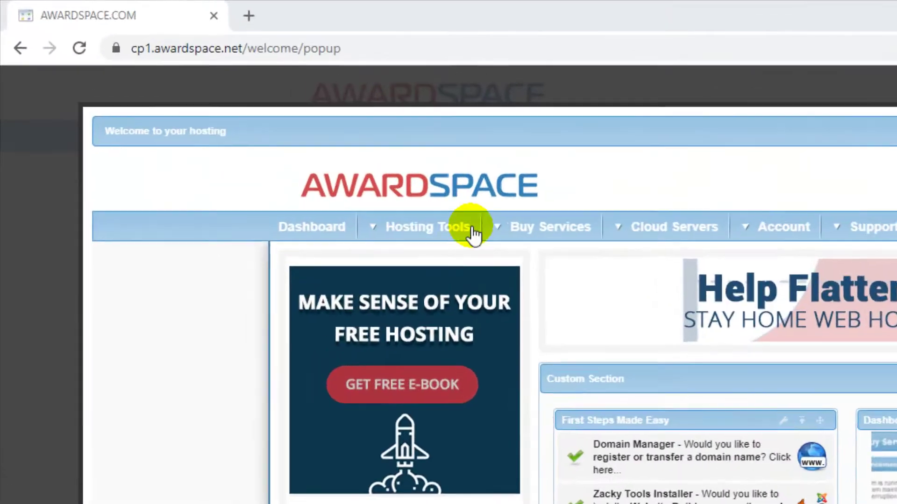
{"action": "left_click", "coordinate": [488, 247]}
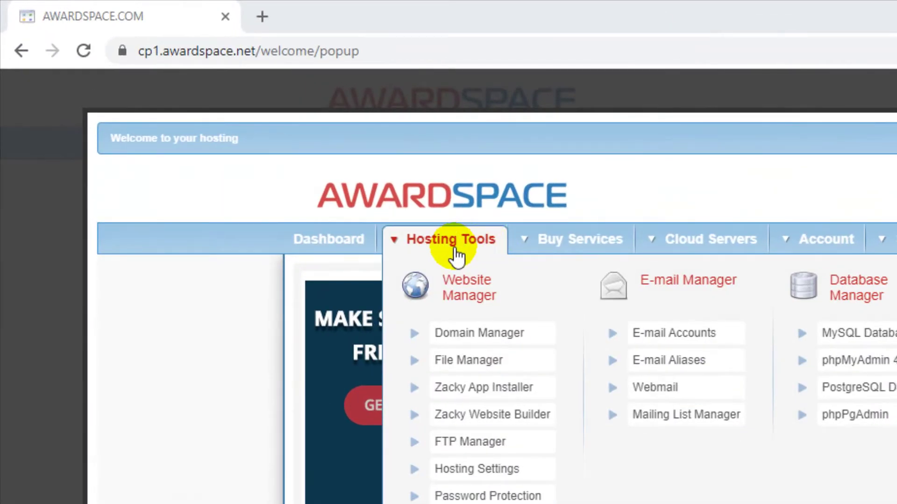
{"action": "left_click", "coordinate": [488, 337]}
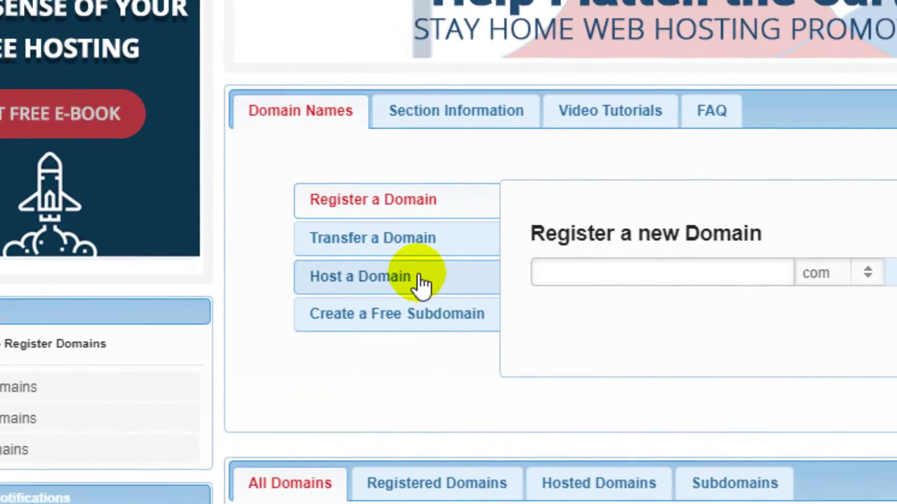
Step: Create a free subdomain under atwebpages.com, entering the chosen subdomain name
{"action": "left_click", "coordinate": [381, 324]}
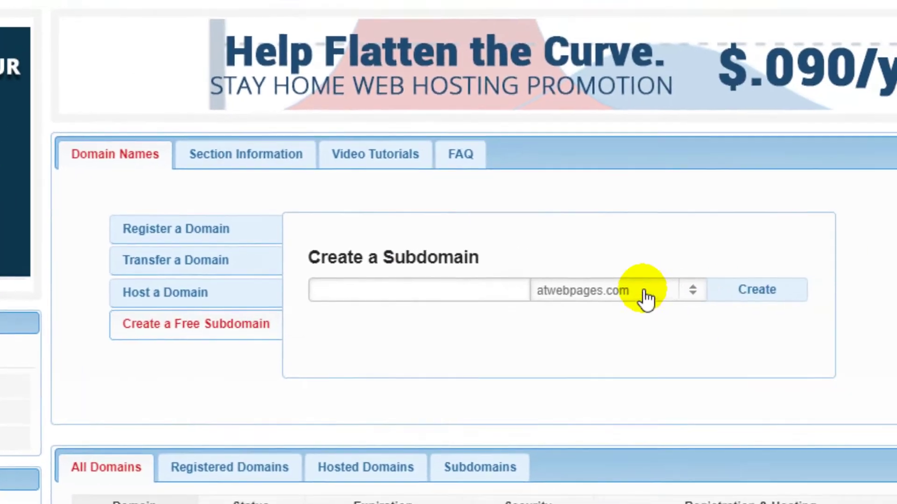
{"action": "left_click", "coordinate": [616, 292]}
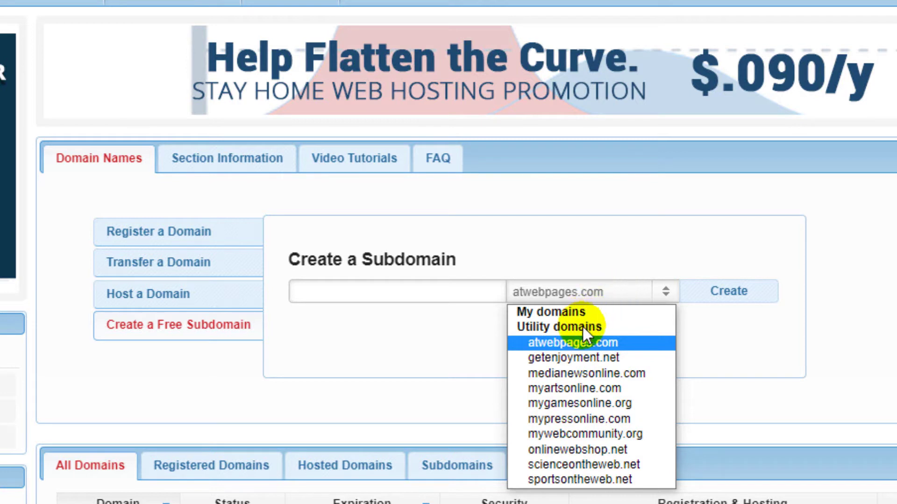
{"action": "left_click", "coordinate": [579, 343]}
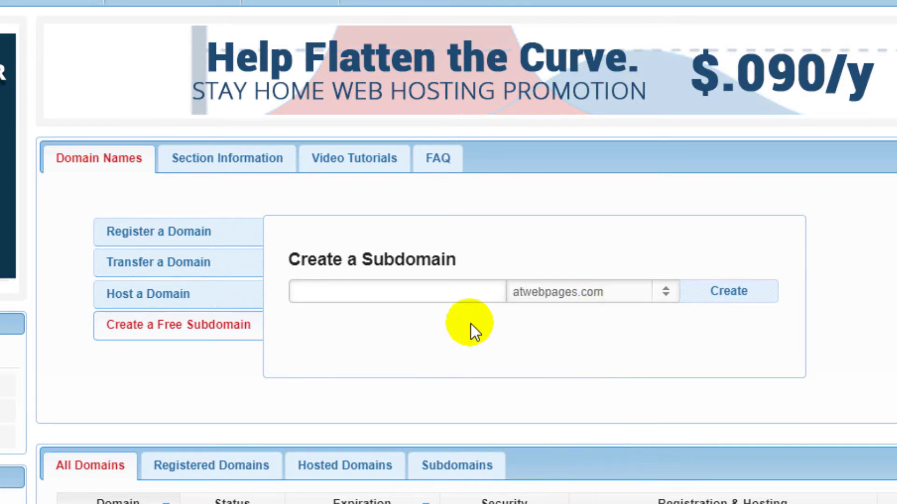
{"action": "left_click", "coordinate": [438, 295]}
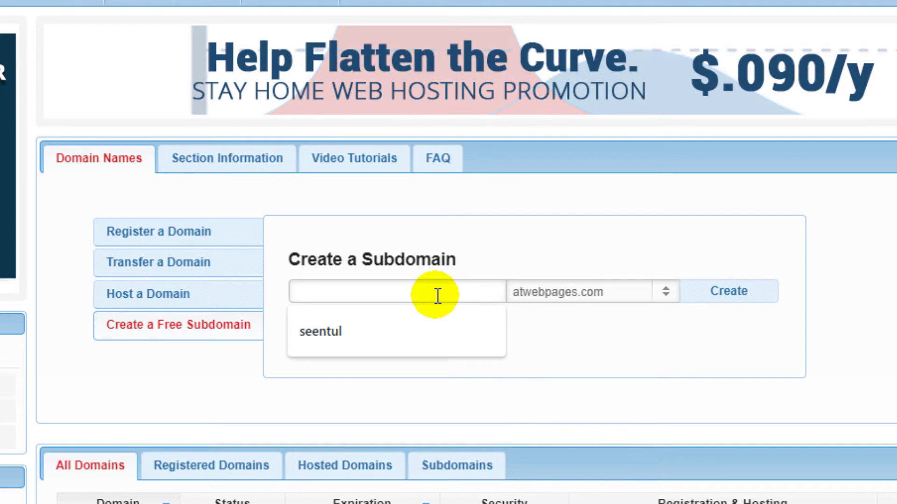
{"action": "type", "text": "rashi"}
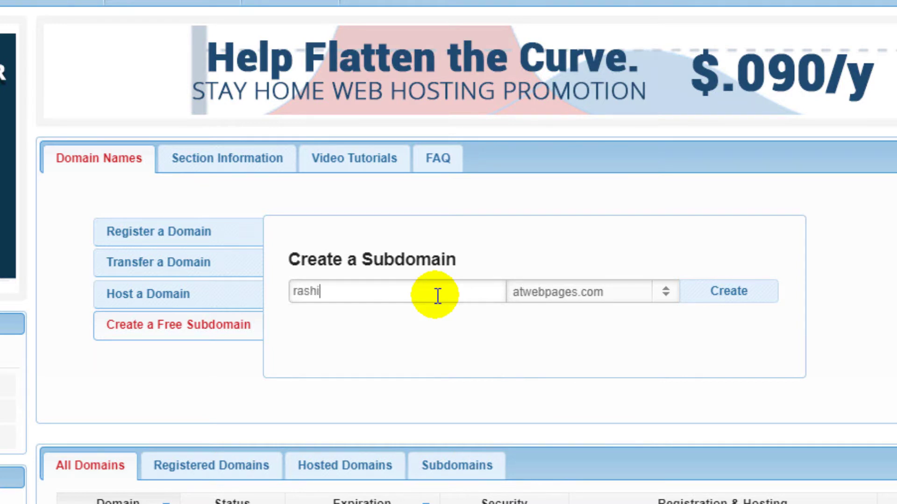
{"action": "type", "text": "dabbas7864"}
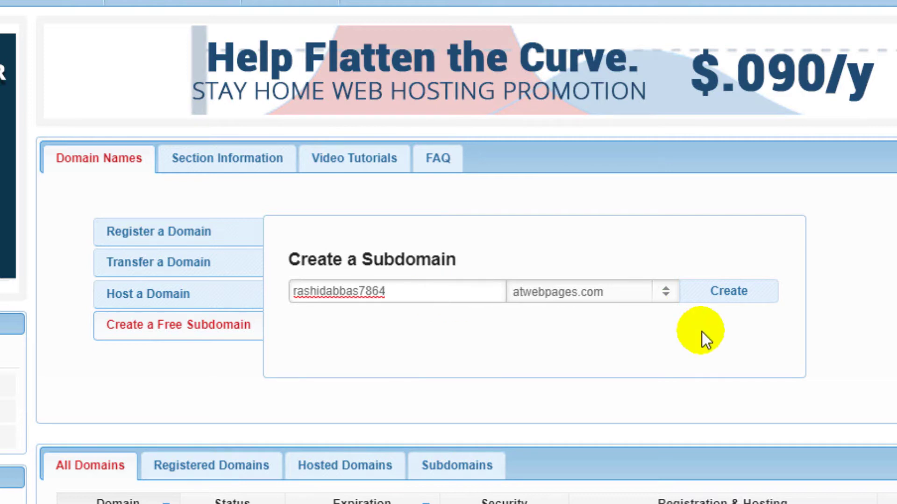
{"action": "left_click", "coordinate": [727, 290]}
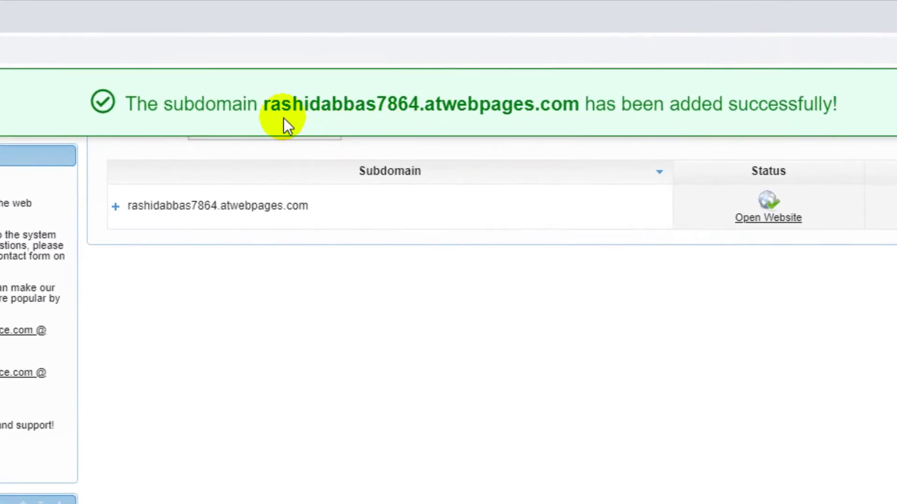
Step: Copy the new subdomain address into a new Chrome tab, load it, and return to the control panel
{"action": "left_click_drag", "start_coordinate": [263, 104], "coordinate": [582, 110]}
{"action": "key", "text": "ctrl+c"}
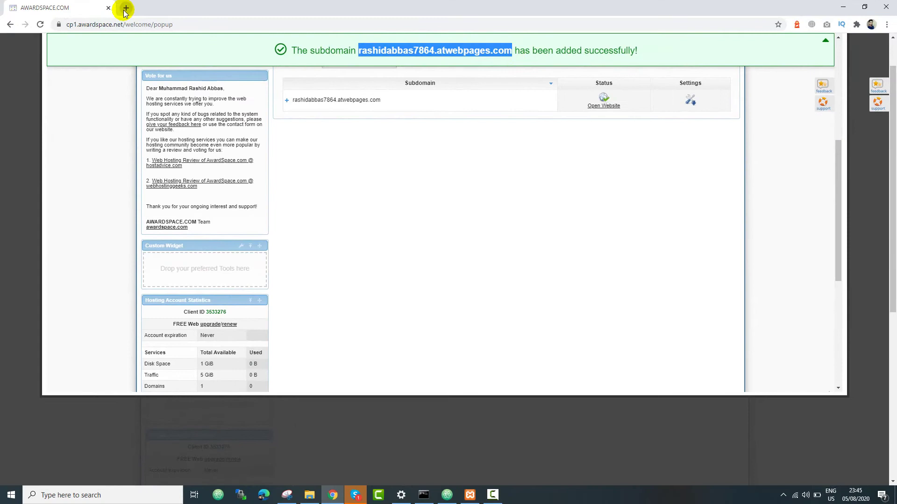
{"action": "left_click", "coordinate": [126, 8]}
{"action": "key", "text": "ctrl+v"}
{"action": "key", "text": "Return"}
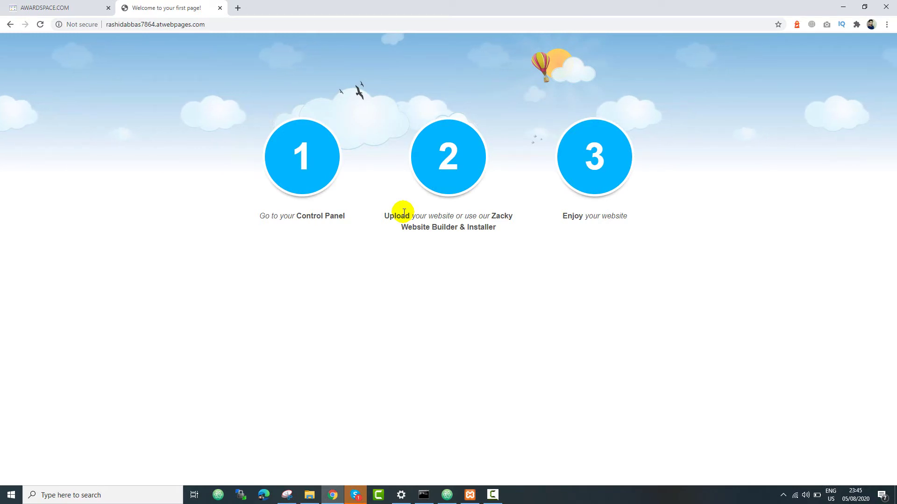
{"action": "left_click", "coordinate": [289, 177]}
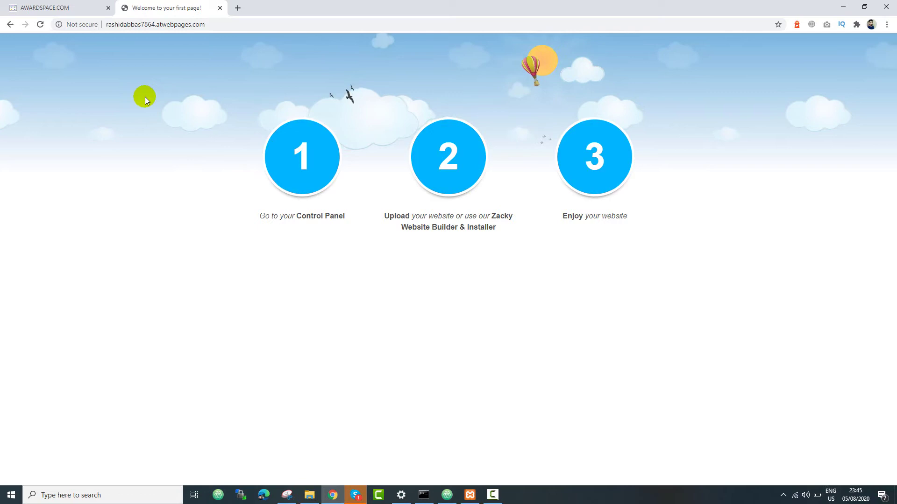
{"action": "left_click", "coordinate": [67, 6]}
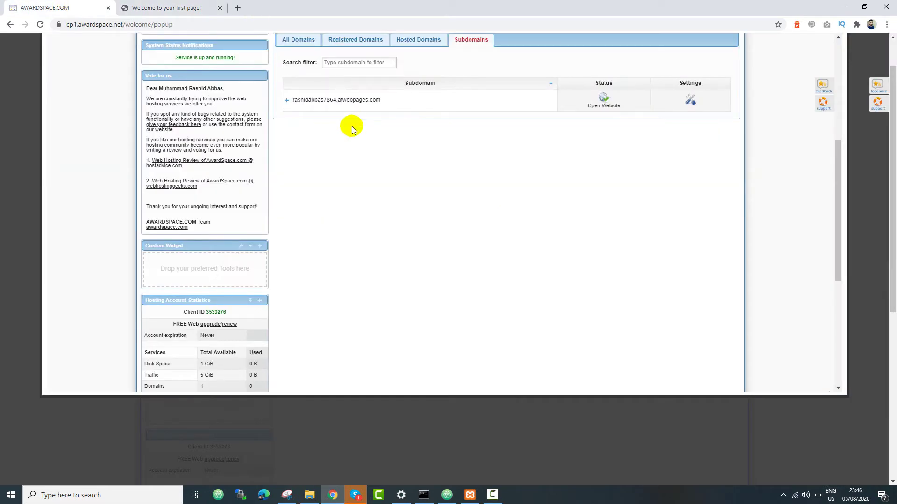
Step: Open the File Manager from Hosting Tools to view the /home/www/ folder
{"action": "scroll", "coordinate": [352, 126], "scroll_direction": "up", "scroll_amount": 4}
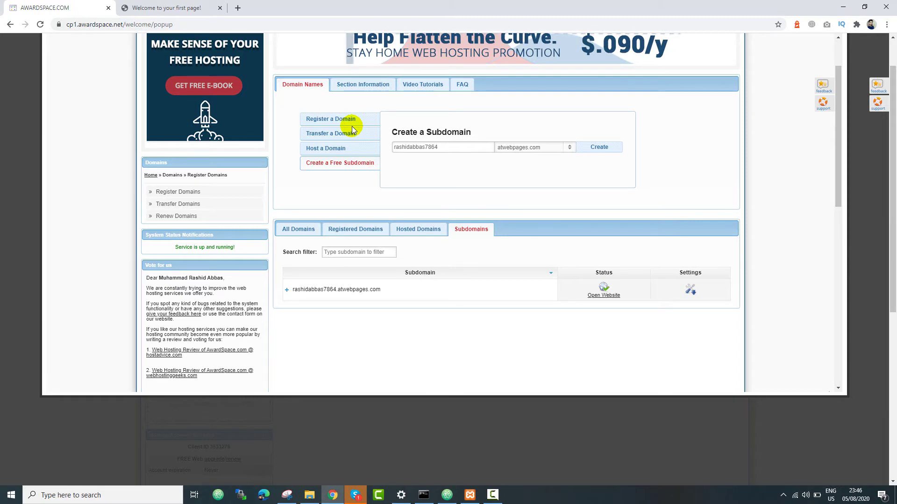
{"action": "scroll", "coordinate": [481, 210], "scroll_direction": "up", "scroll_amount": 2}
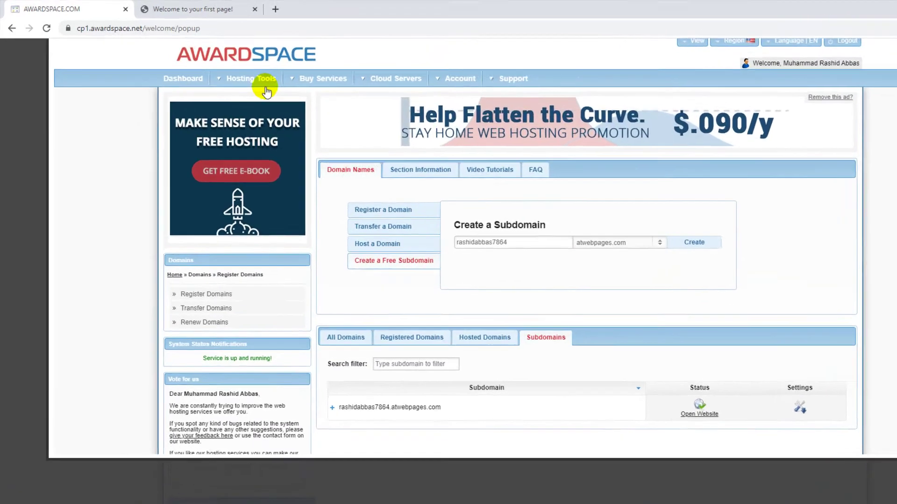
{"action": "mouse_move", "coordinate": [220, 71]}
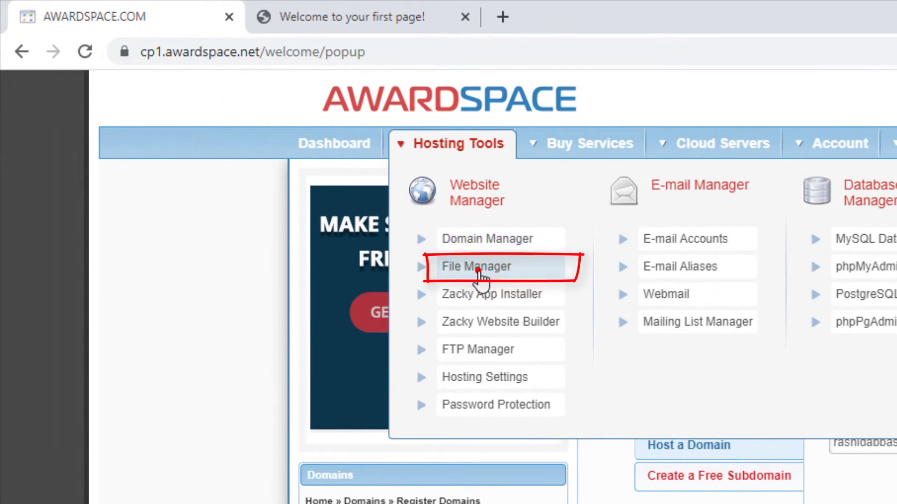
{"action": "left_click", "coordinate": [478, 271]}
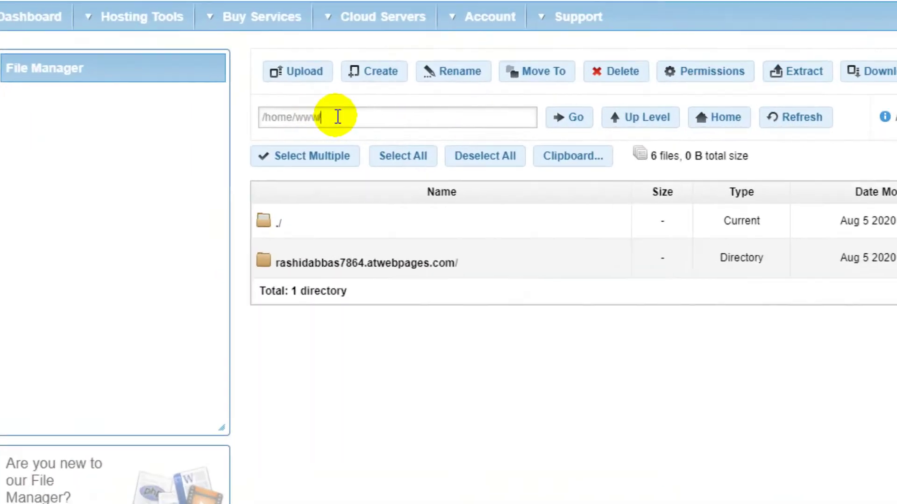
Step: Select the current folder path, then open the subdomain's empty directory
{"action": "double_click", "coordinate": [317, 122]}
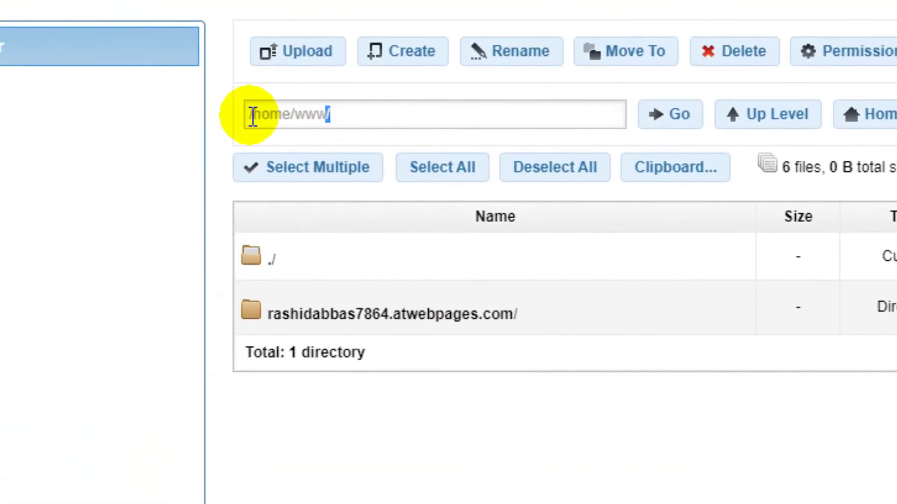
{"action": "left_click_drag", "start_coordinate": [246, 114], "coordinate": [343, 118]}
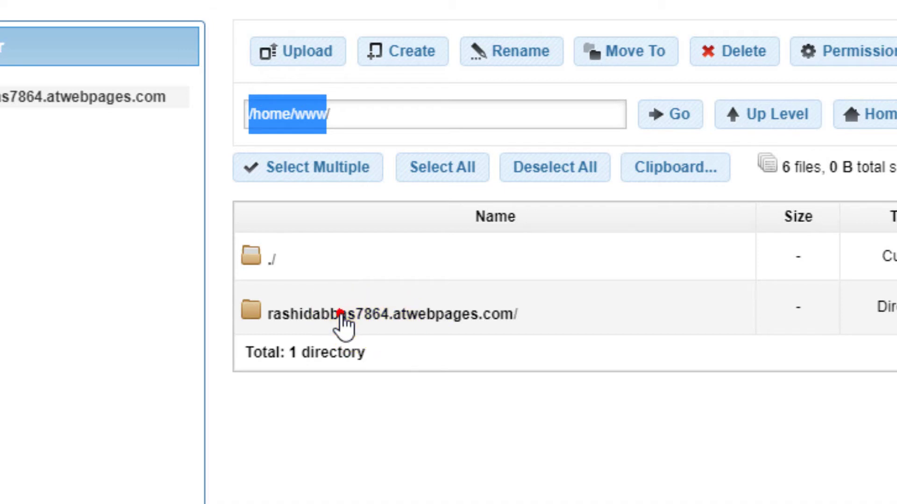
{"action": "double_click", "coordinate": [341, 314]}
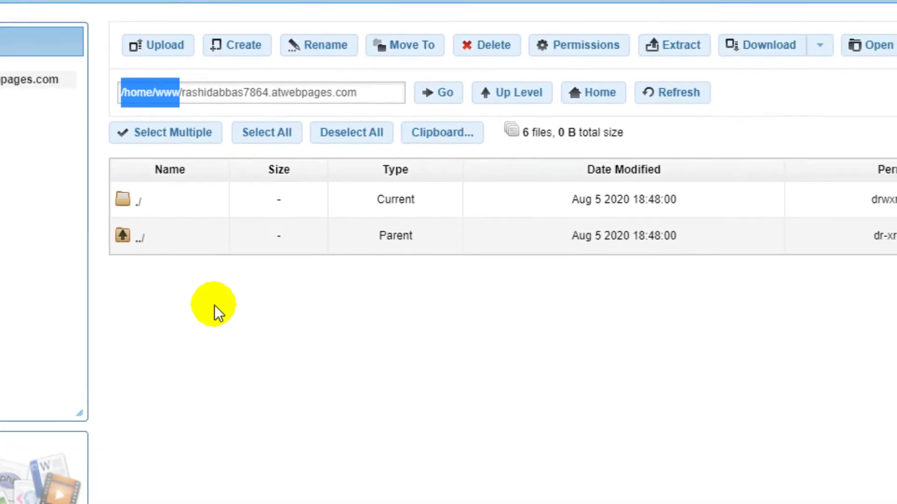
Step: Upload spiderchart.html from the Desktop into the subdomain's folder
{"action": "left_click", "coordinate": [154, 48]}
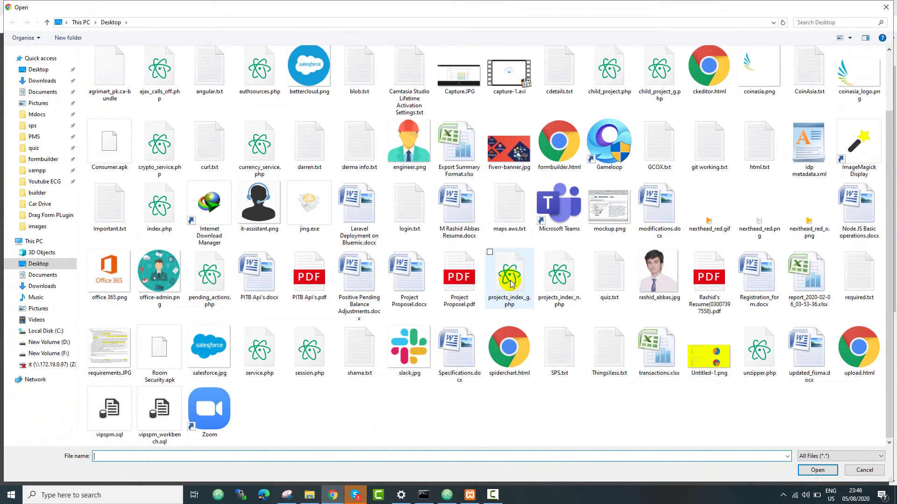
{"action": "left_click", "coordinate": [510, 372]}
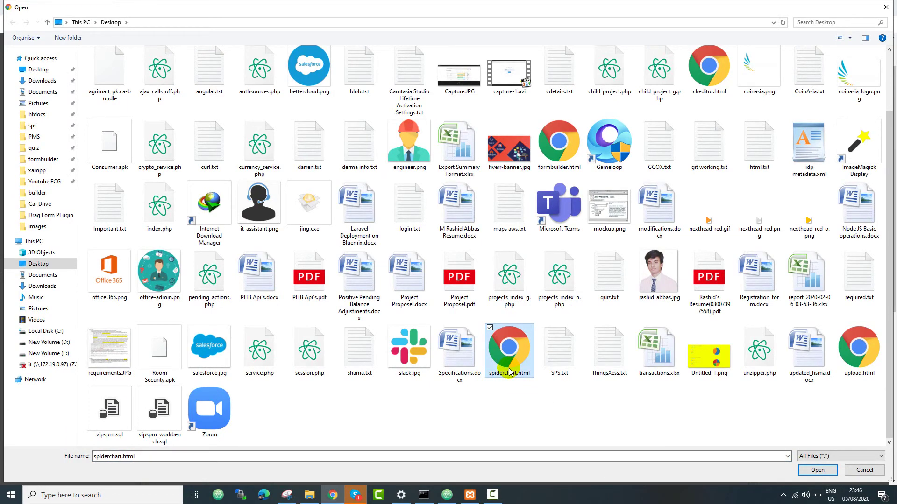
{"action": "double_click", "coordinate": [510, 372]}
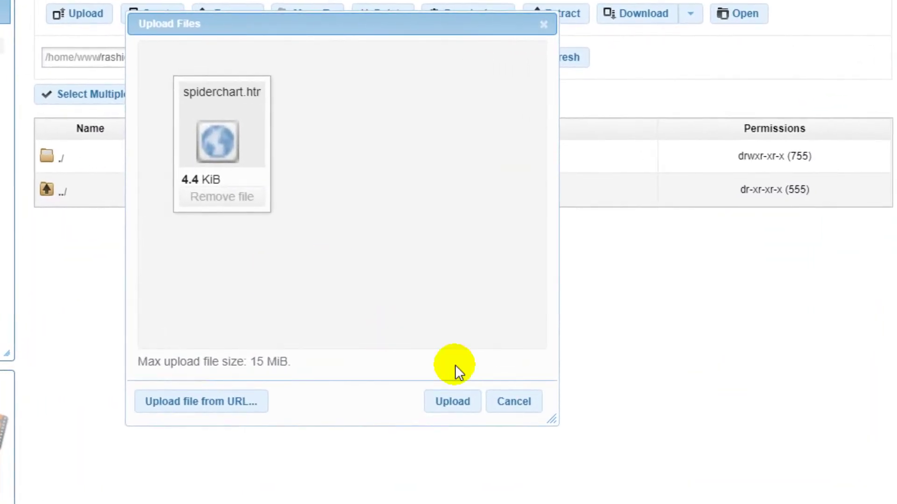
{"action": "left_click", "coordinate": [455, 402]}
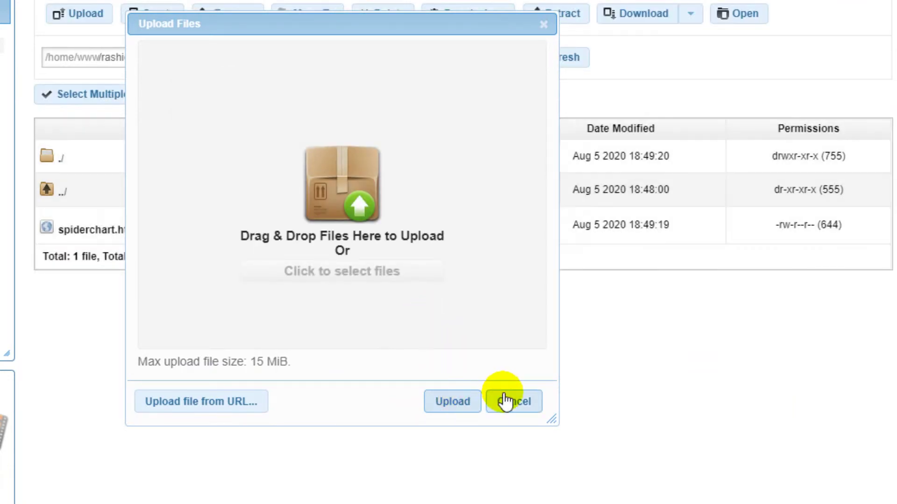
Step: Close the upload window and rename spiderchart.html to index.html
{"action": "left_click", "coordinate": [505, 401]}
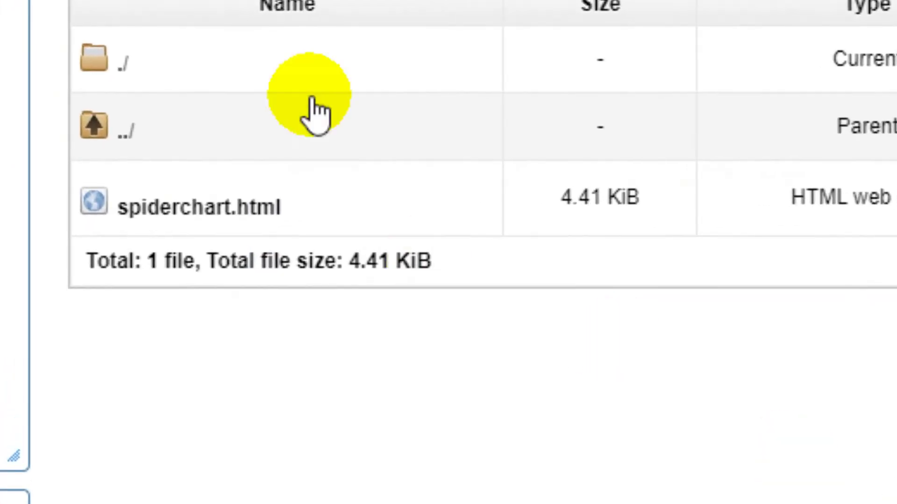
{"action": "right_click", "coordinate": [186, 209]}
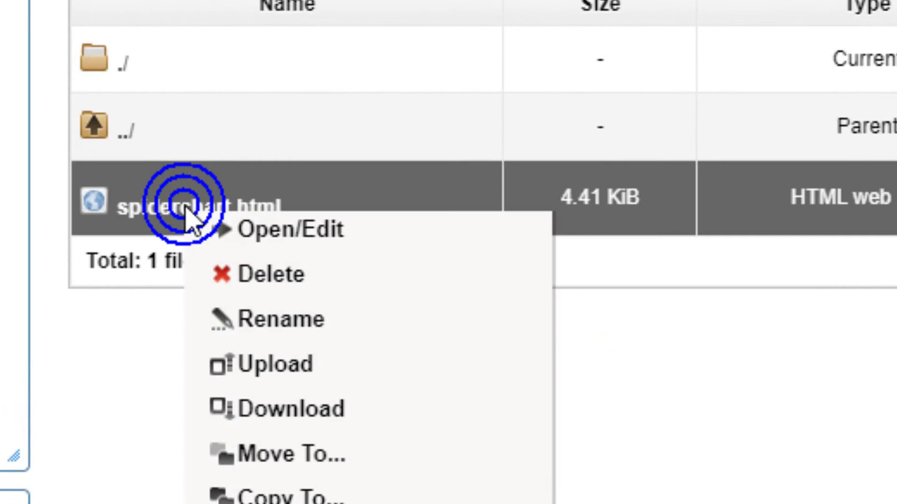
{"action": "left_click", "coordinate": [262, 327]}
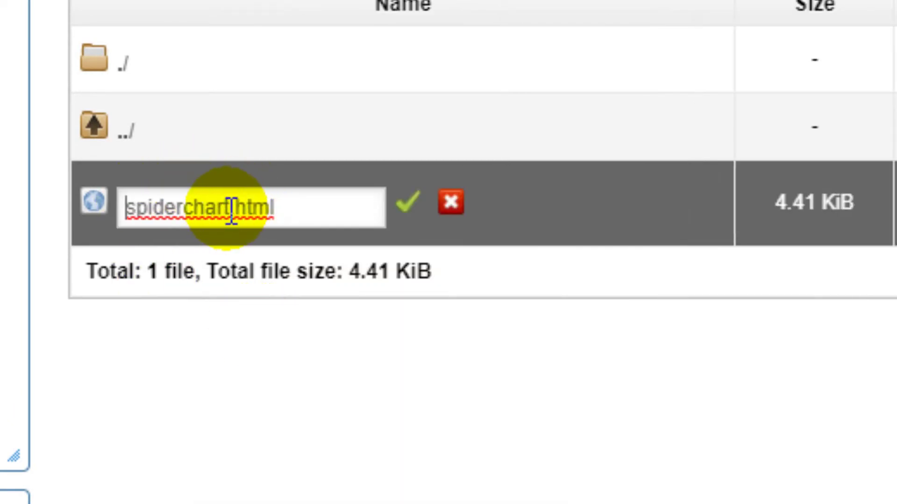
{"action": "left_click_drag", "start_coordinate": [230, 207], "coordinate": [75, 238]}
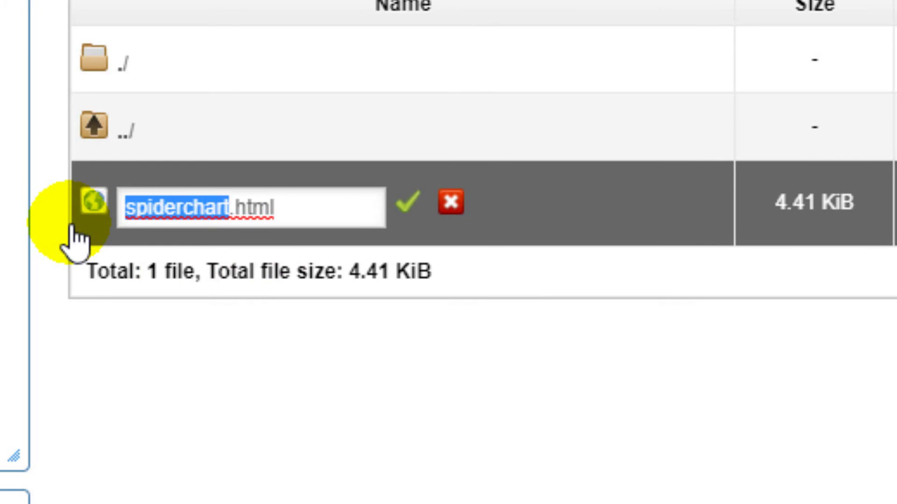
{"action": "type", "text": "incd"}
{"action": "key", "text": "BackSpace"}
{"action": "key", "text": "BackSpace"}
{"action": "type", "text": "d"}
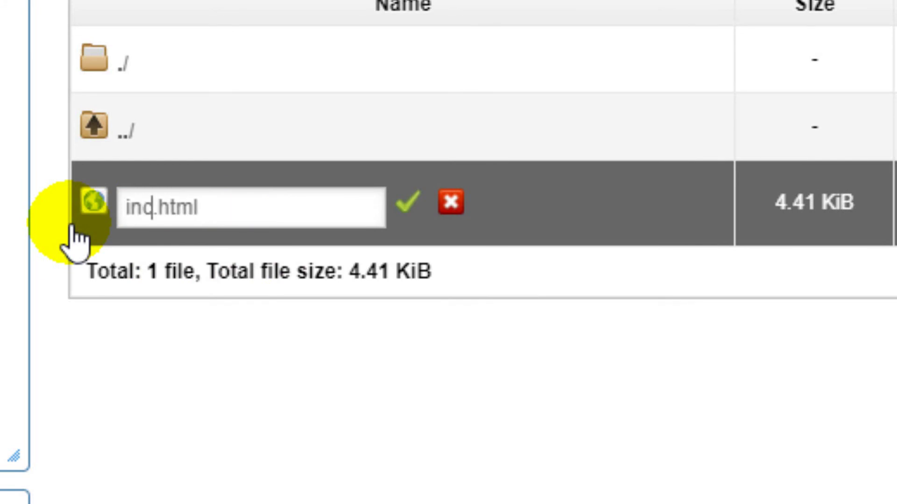
{"action": "key", "text": "BackSpace"}
{"action": "type", "text": "dex"}
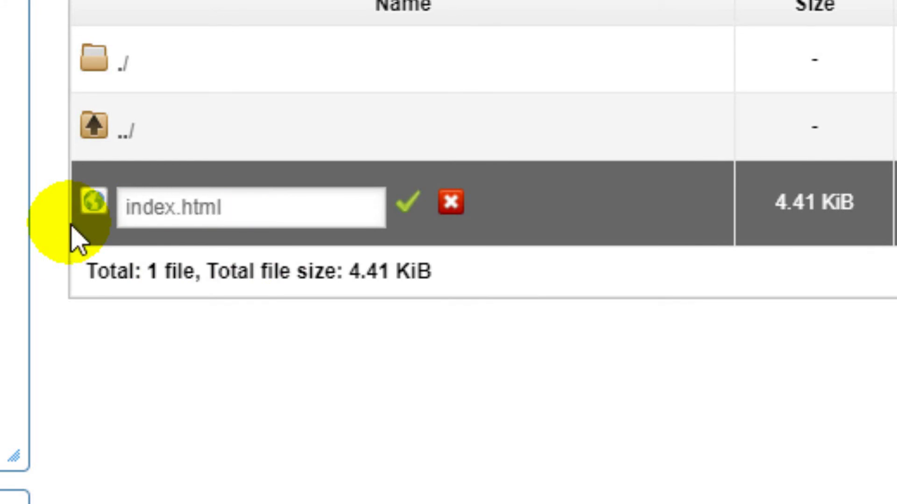
{"action": "key", "text": "Return"}
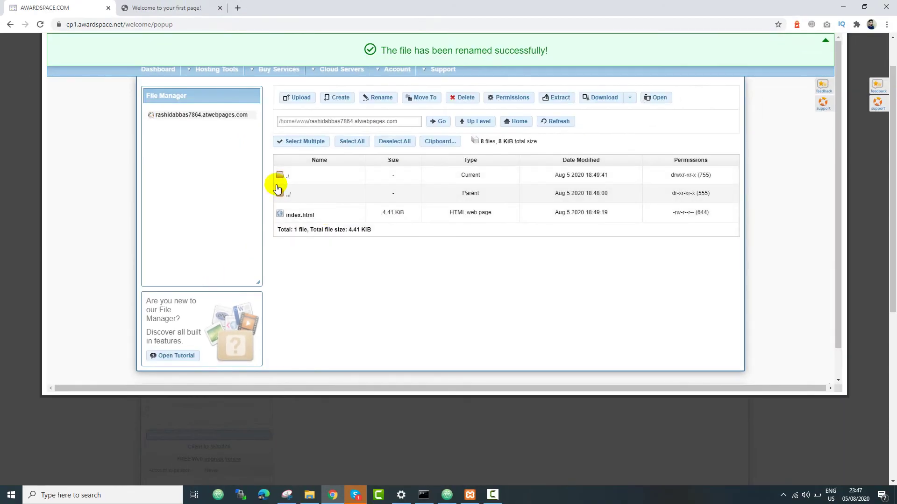
Step: Reload the live subdomain tab so it shows the Identity (ID) spider chart page
{"action": "left_click", "coordinate": [159, 5]}
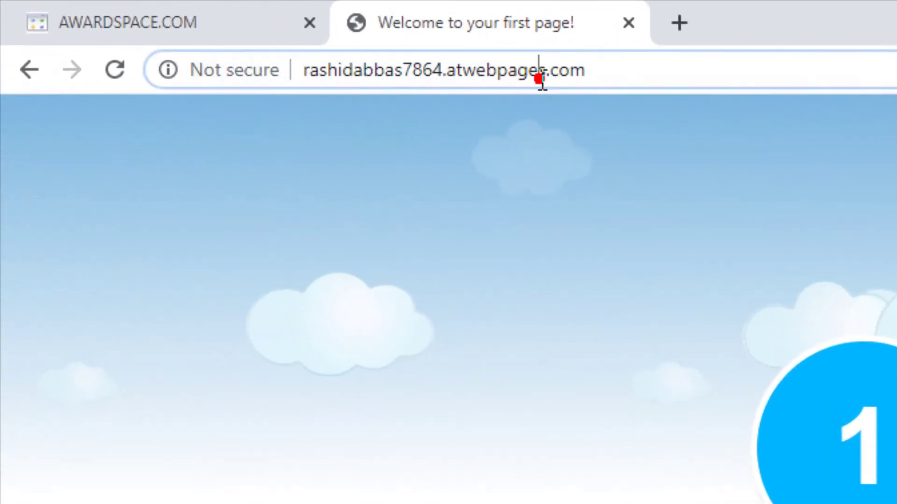
{"action": "left_click", "coordinate": [252, 37]}
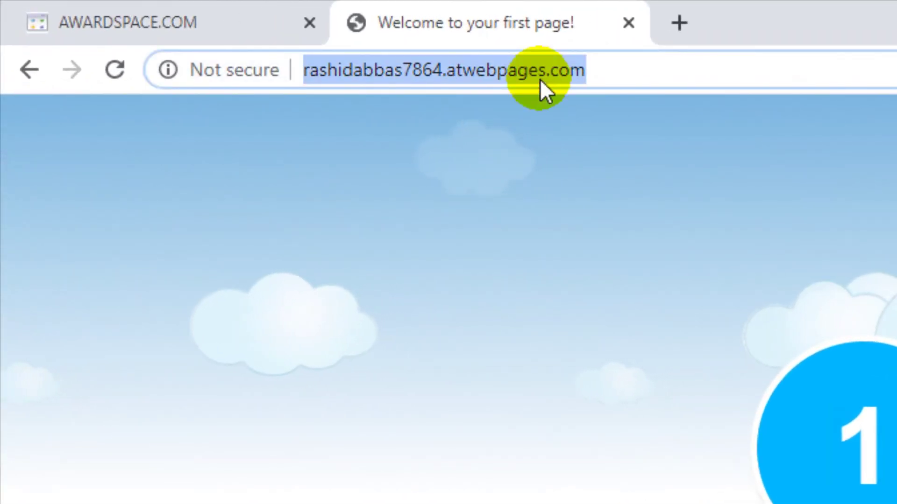
{"action": "key", "text": "Return"}
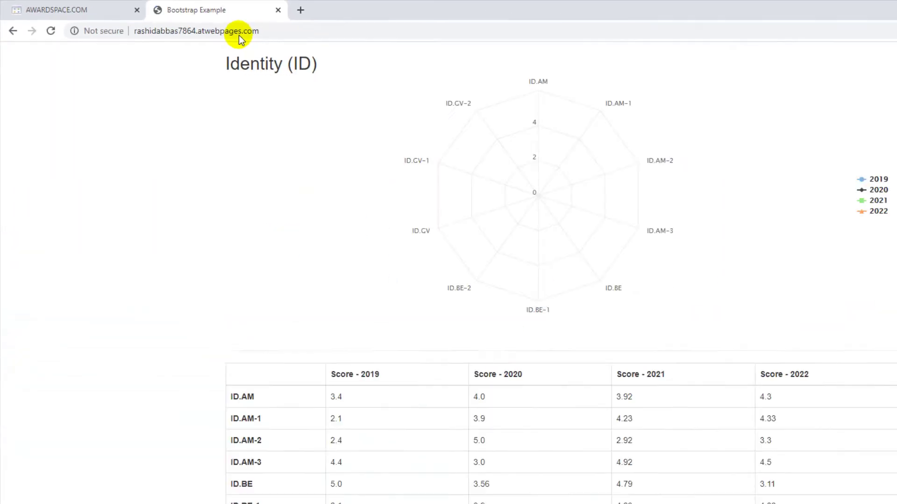